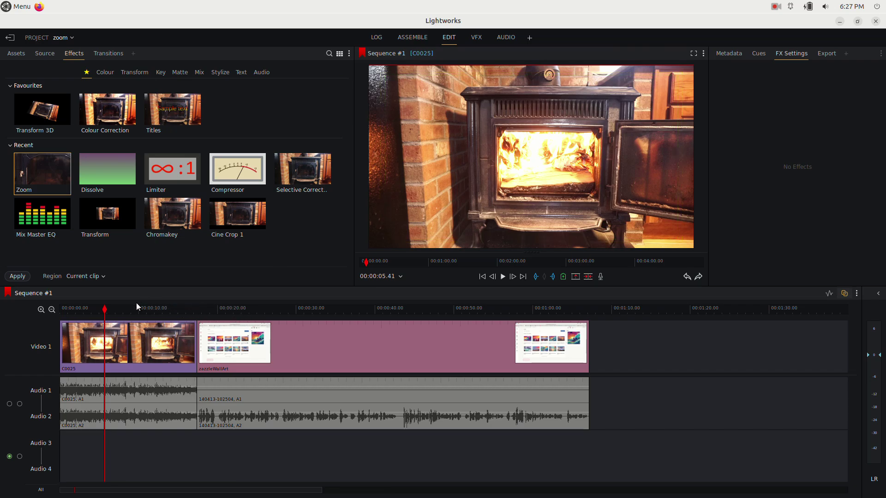
Preview the sequence and park the playhead over the wood-stove clip.
mouse_move(105, 309)
left_mouse_down()
mouse_move(80, 316)
mouse_move(101, 316)
left_mouse_up()
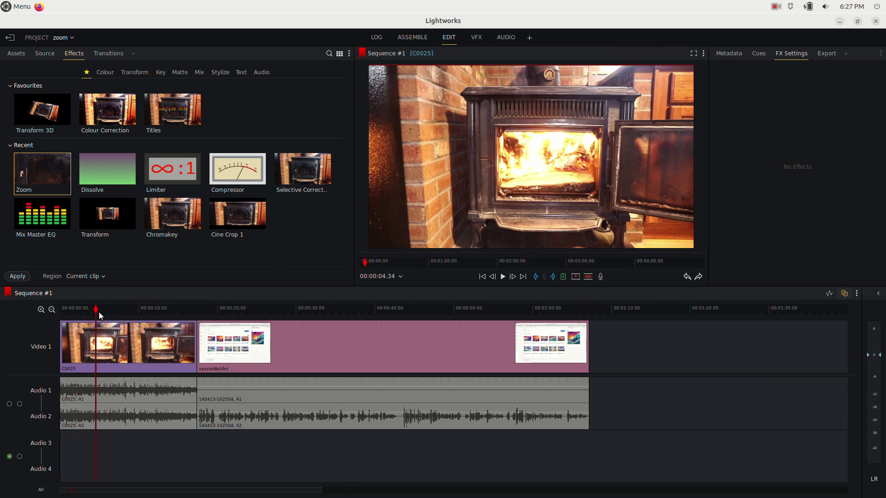
key("space")
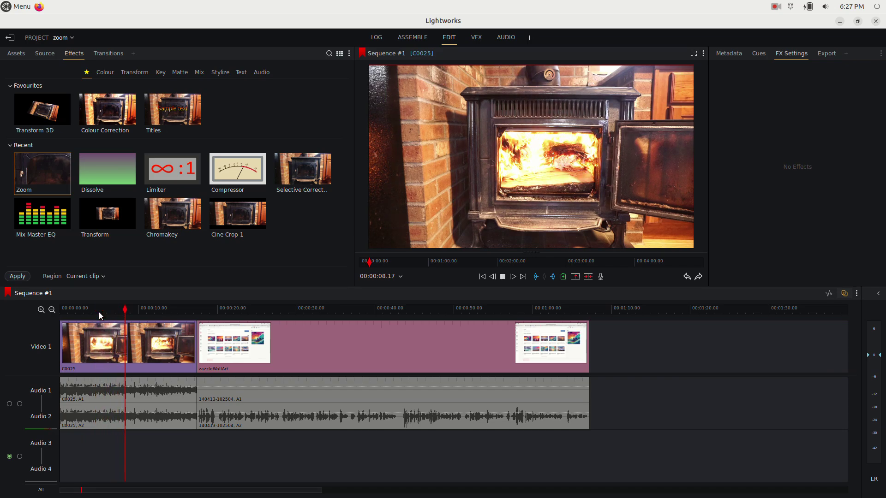
key("space")
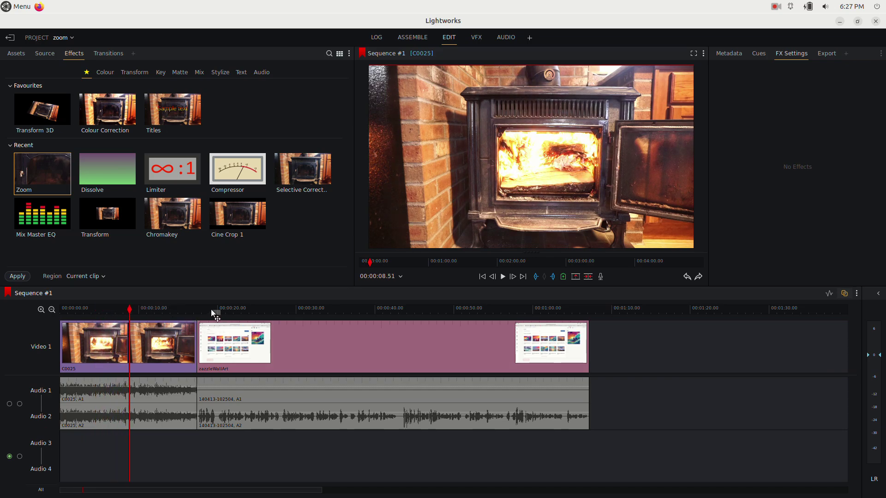
left_click_drag(217, 308, 150, 313)
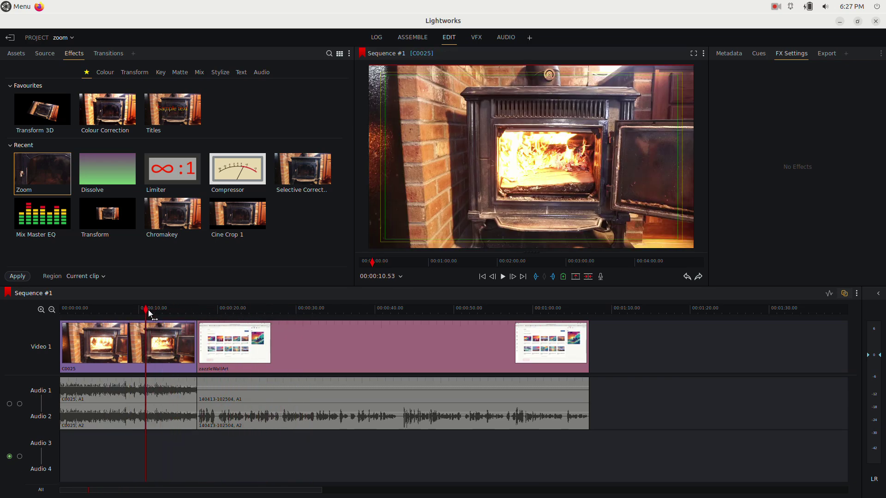
Search Effects for 'zoom' and apply the Zoom effect to clip C0025 on Video 1.
left_click(145, 332)
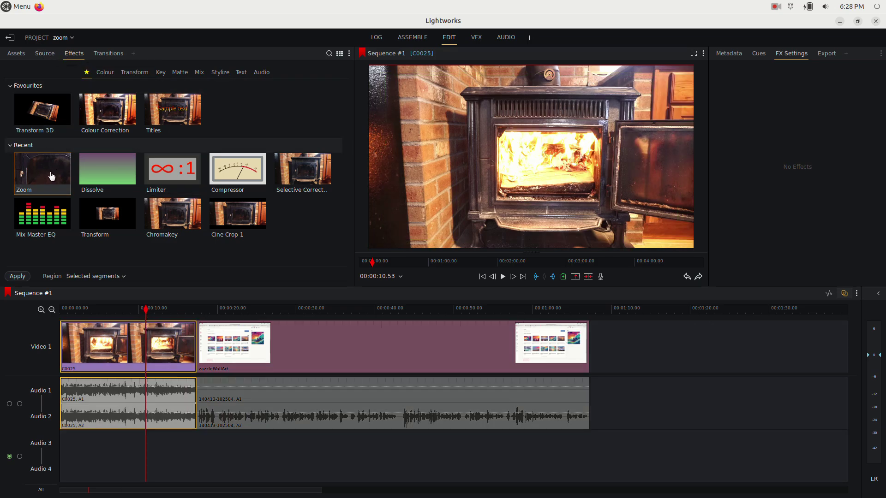
left_click(329, 54)
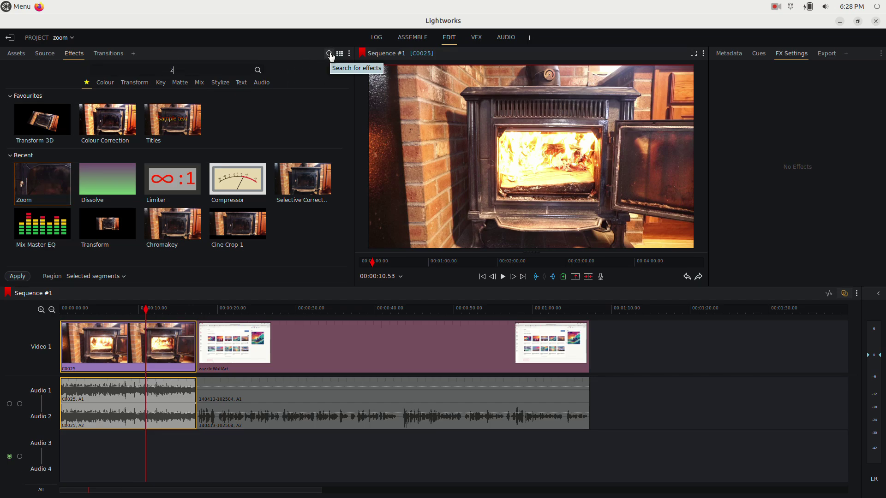
type("zoom]")
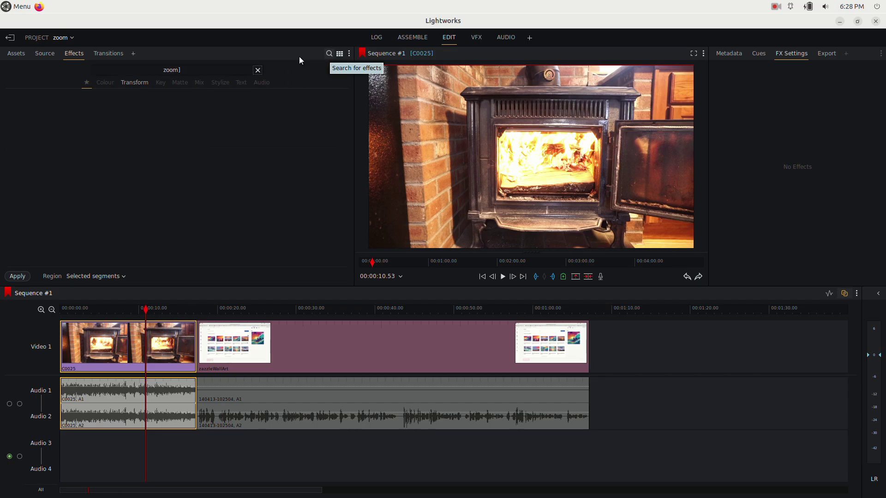
left_click(212, 68)
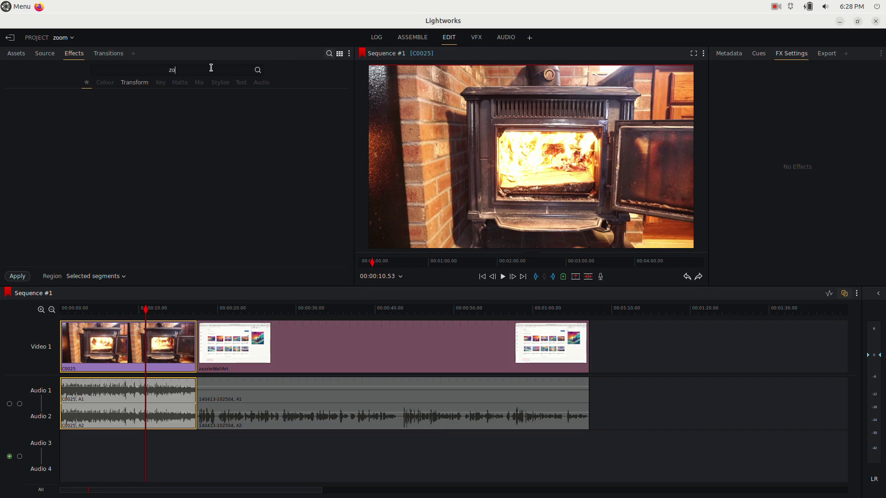
key("Return")
left_click_drag(50, 125, 79, 315)
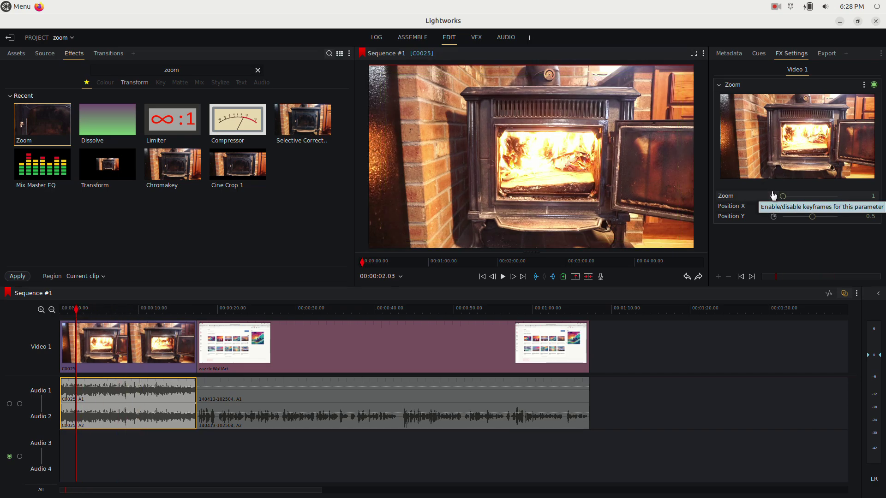
Switch to the VFX workspace, nudge the playhead into the stove clip, and start playback.
left_click(477, 38)
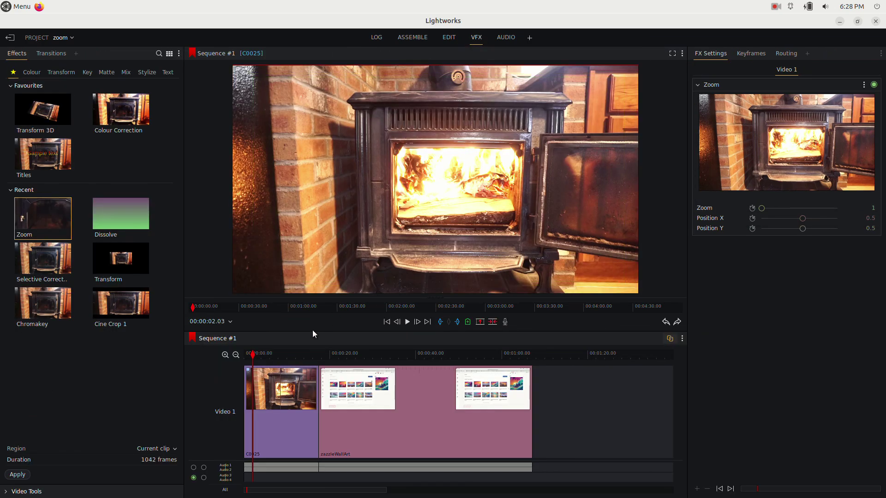
left_click_drag(257, 356, 257, 354)
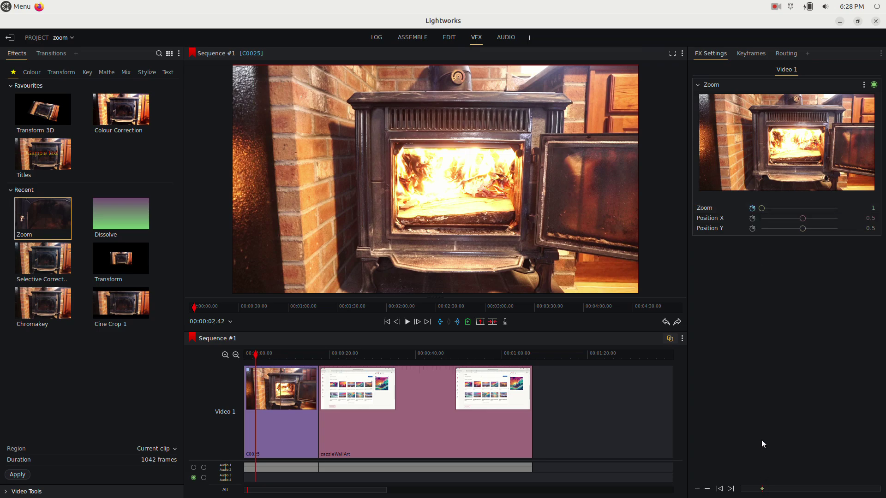
key("space")
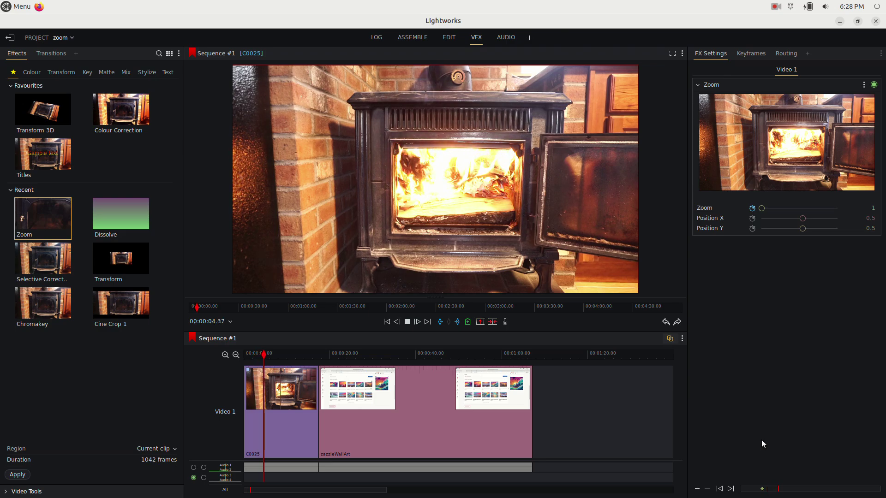
Keyframe the stove clip's Zoom to about 6.7 at 4.43 and back to 1 at 8.21.
key("space")
left_click_drag(762, 208, 809, 204)
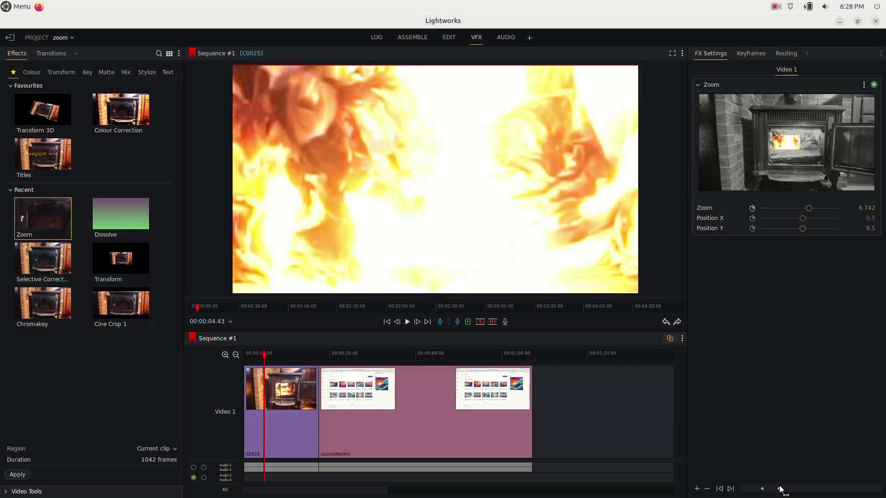
key("space")
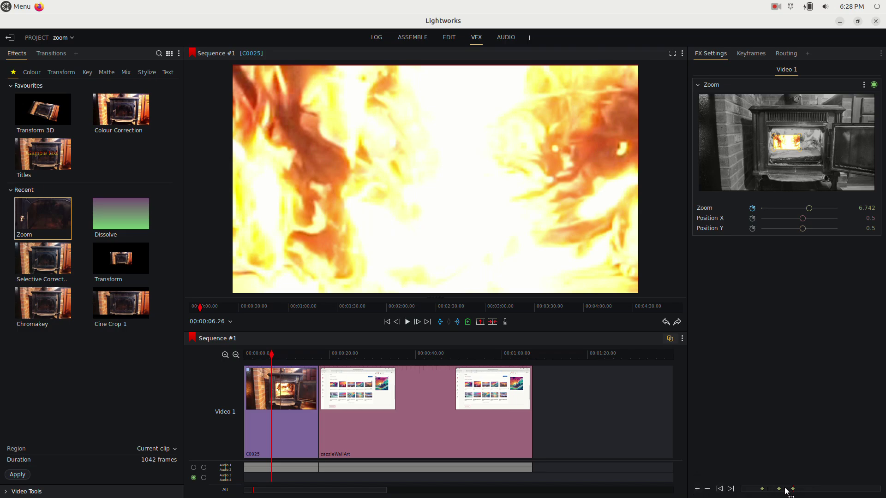
key("space")
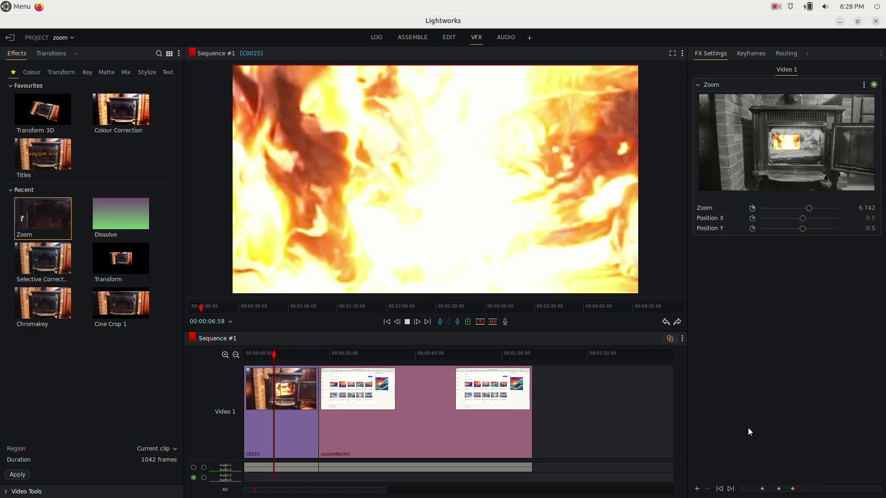
key("space")
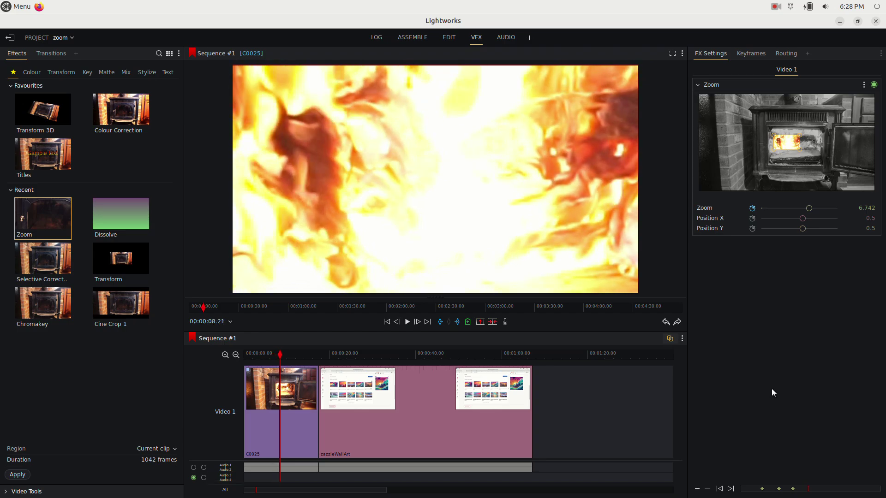
left_click_drag(809, 208, 740, 215)
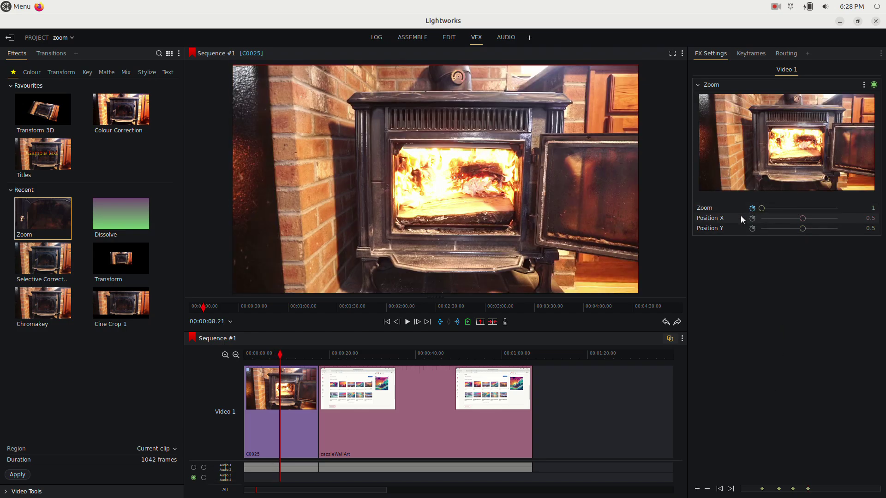
Replay the sequence from the start to preview the zoom in and out.
left_click_drag(274, 359, 244, 361)
key("space")
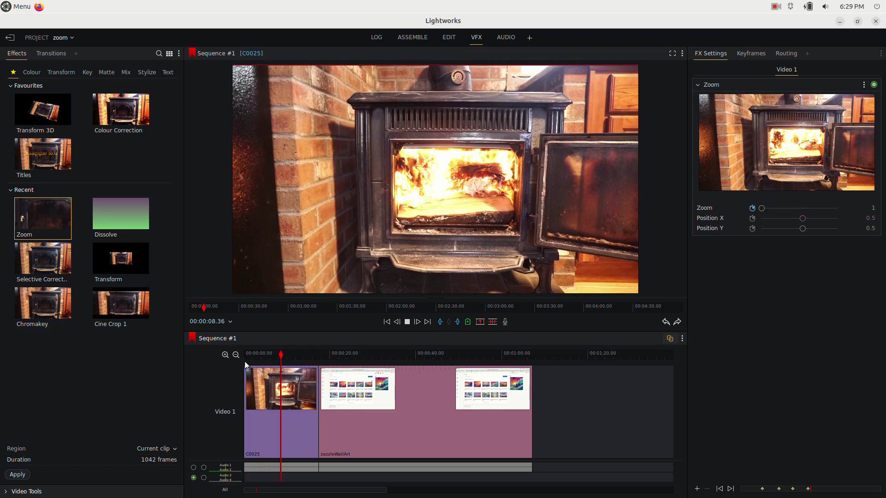
key("space")
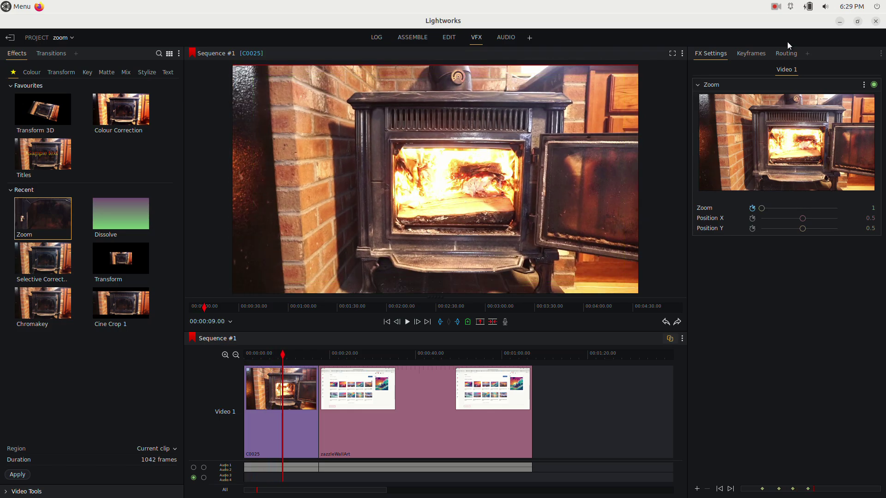
In the Keyframes graph, reshape the Zoom curve: 1, peak 7.7, then easing to 3.7 and 2.2.
left_click(752, 54)
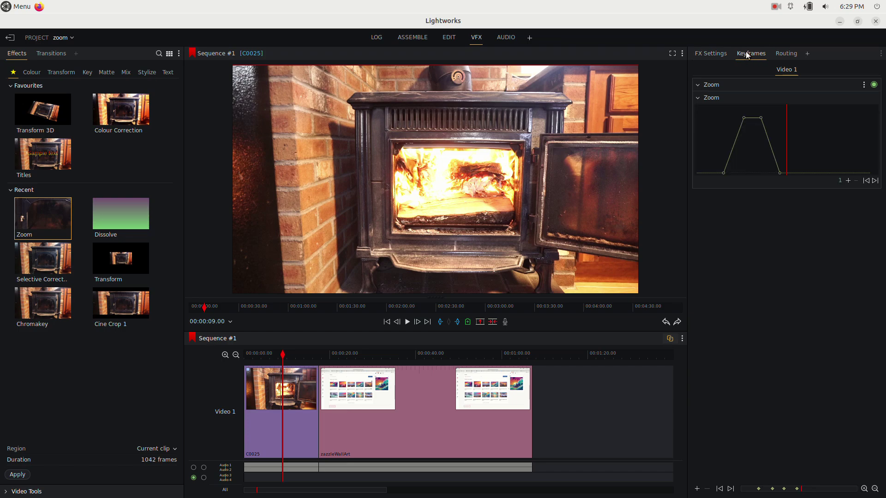
left_click_drag(782, 174, 819, 161)
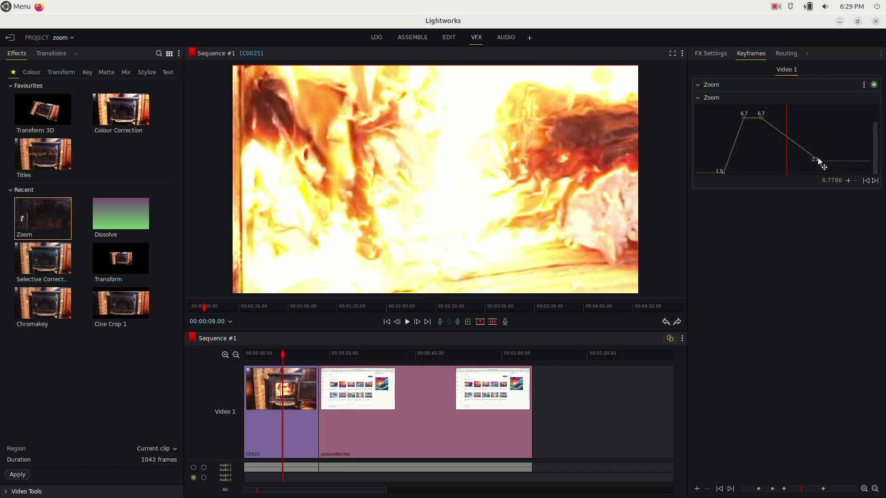
left_click(760, 118)
left_click_drag(743, 116, 742, 146)
left_click_drag(725, 175, 704, 179)
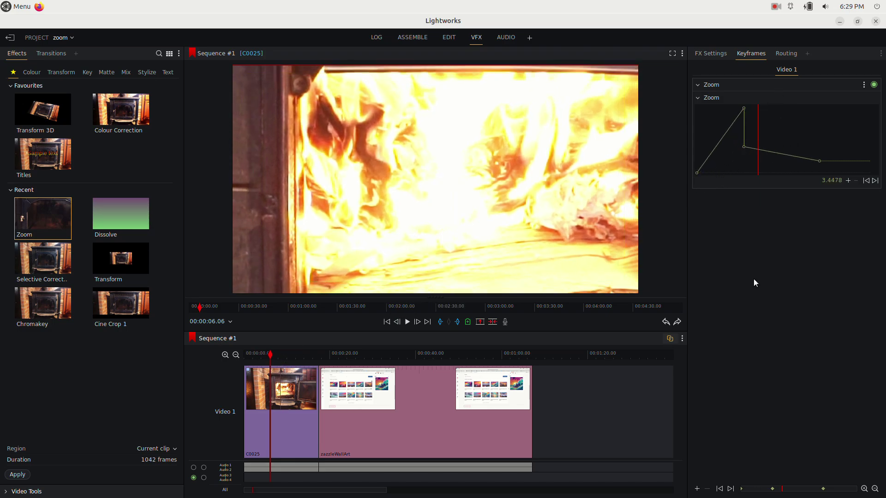
Add a Zoom keyframe at about 6.2, preview, then lower the 3.7 point to 2.8 and 6.2 to 5.0.
left_click(696, 491)
left_click_drag(760, 150, 778, 131)
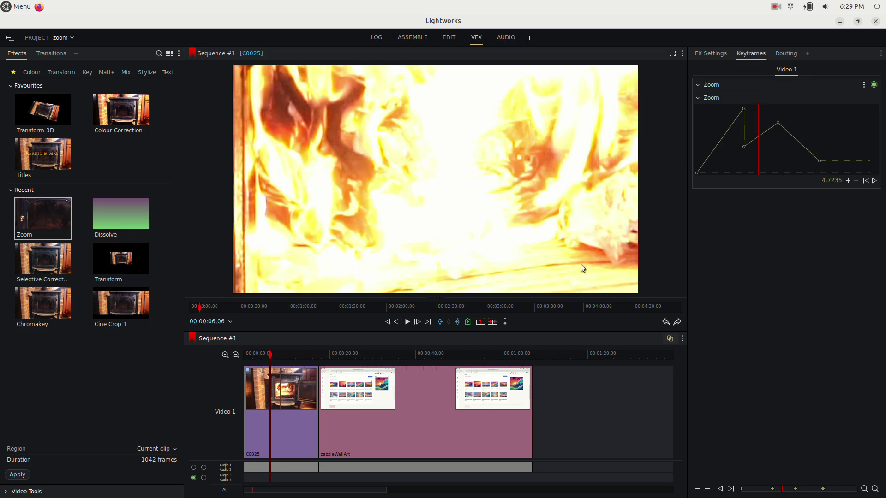
key("Home")
key("space")
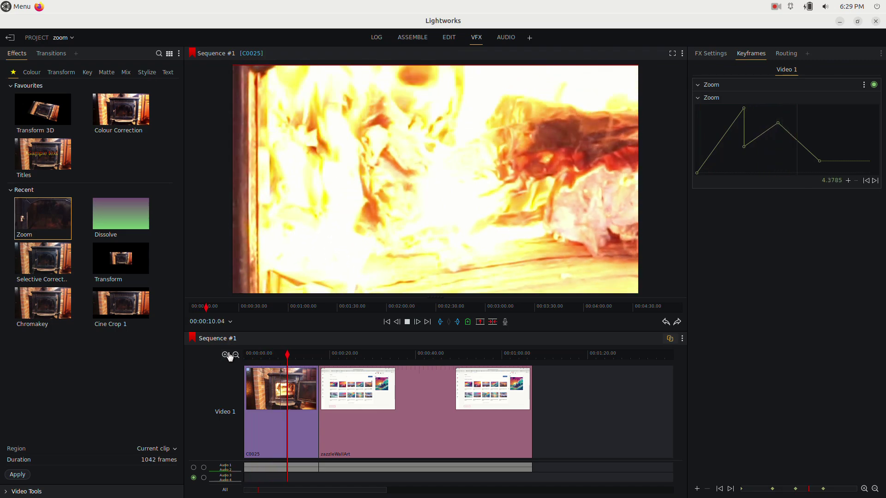
key("space")
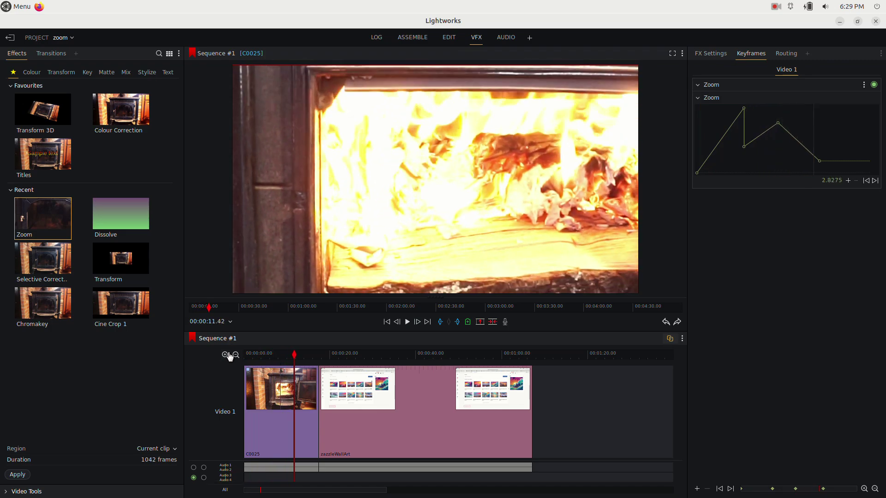
mouse_move(746, 147)
left_mouse_down()
mouse_move(784, 156)
mouse_move(753, 155)
left_mouse_up()
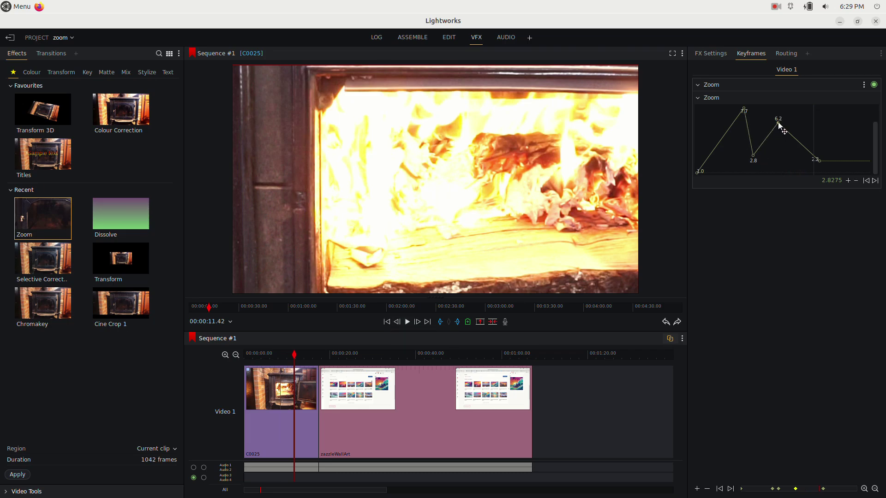
left_click_drag(779, 124, 780, 134)
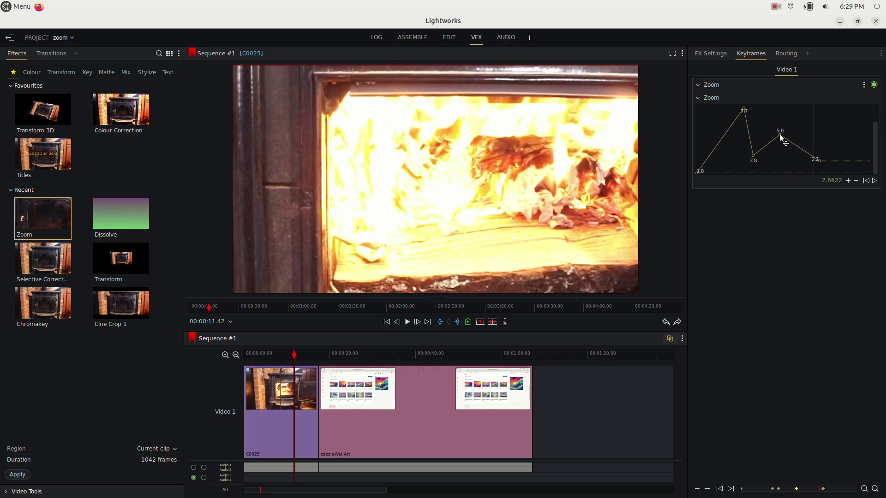
Reset the stove clip's Zoom effect, clearing all keyframes back to Zoom 1 and Position 0.5.
left_click(864, 85)
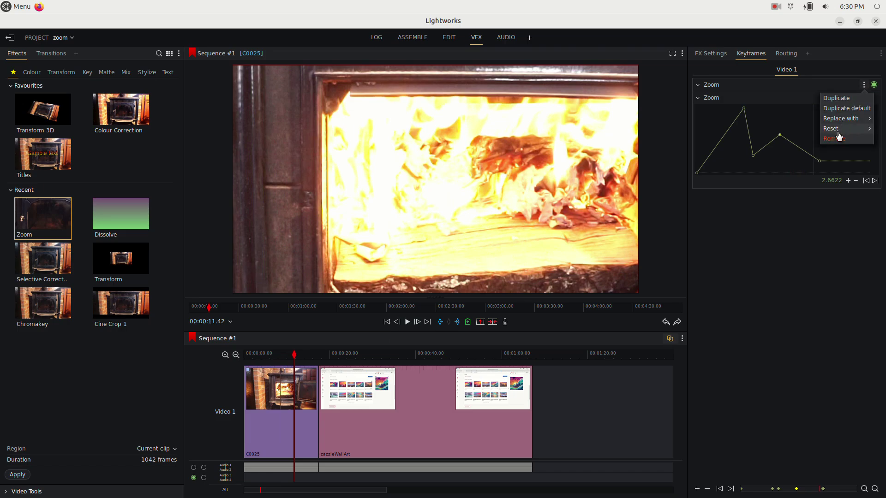
mouse_move(841, 133)
left_click(810, 133)
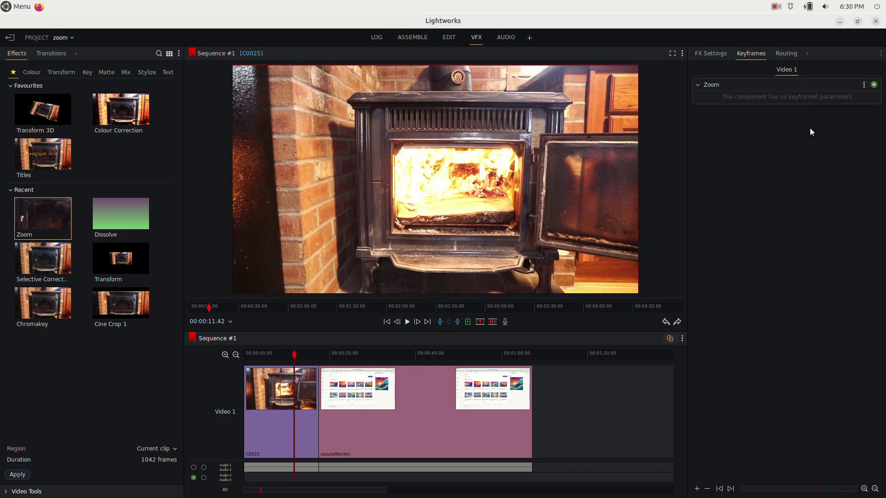
mouse_move(295, 355)
left_mouse_down()
mouse_move(276, 355)
mouse_move(302, 362)
left_mouse_up()
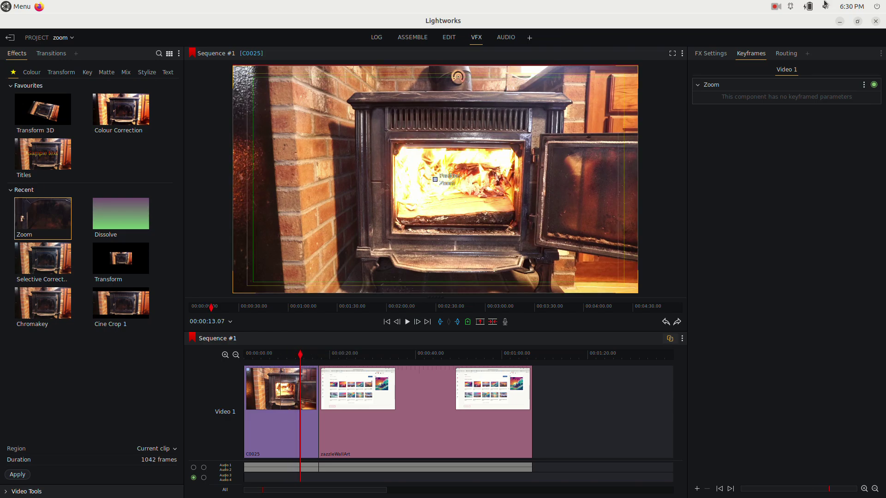
left_click(713, 56)
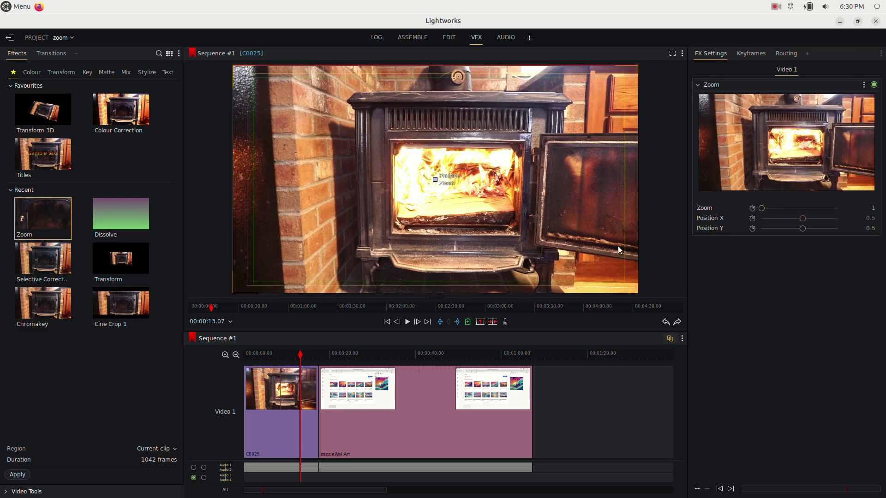
Keyframe the stove clip's Zoom from 1 at 14.10 up to 10 near the clip's end, then replay.
key("space")
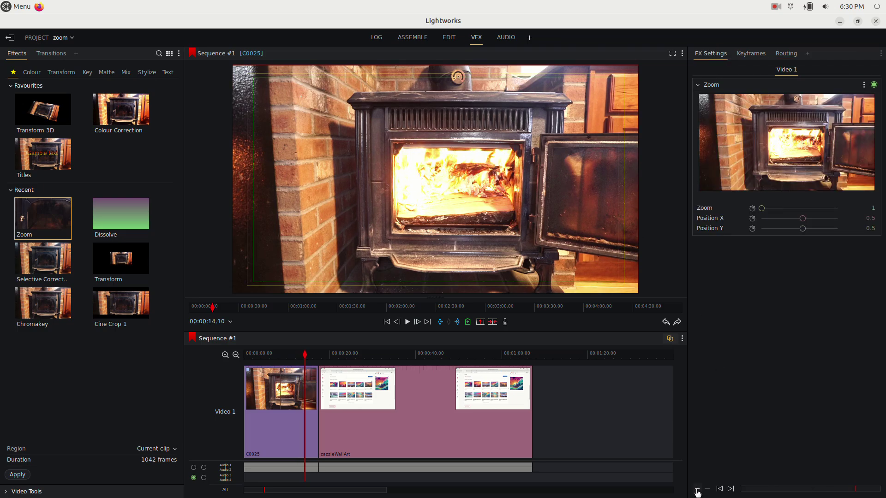
left_click(753, 209)
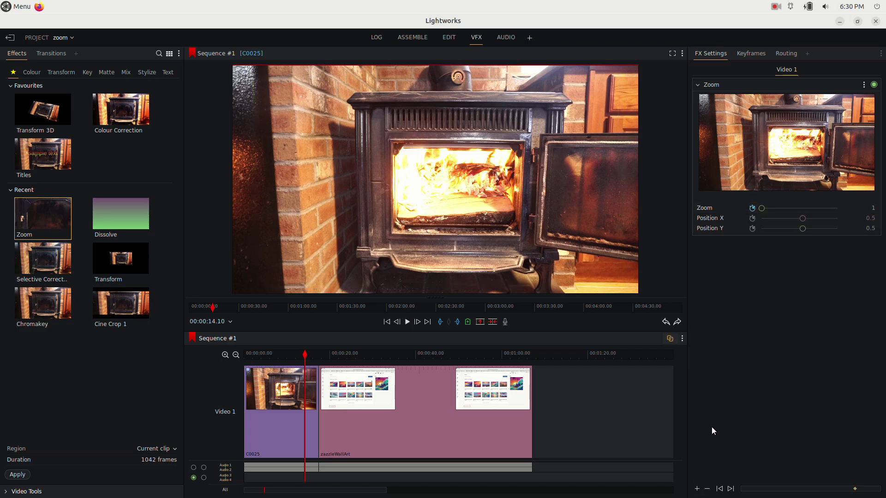
key("space")
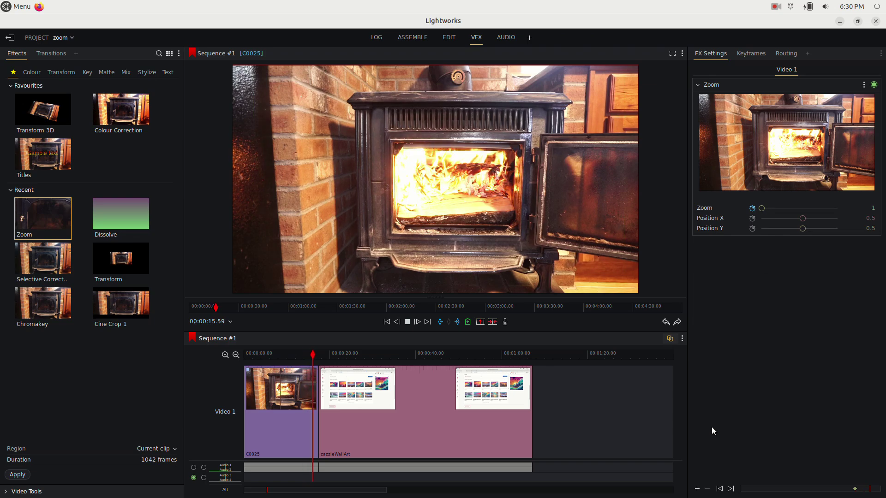
key("space")
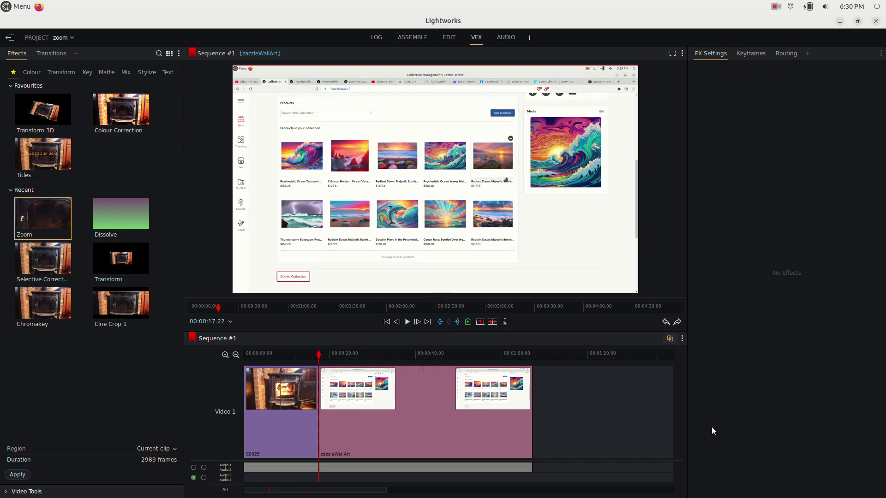
key("Left")
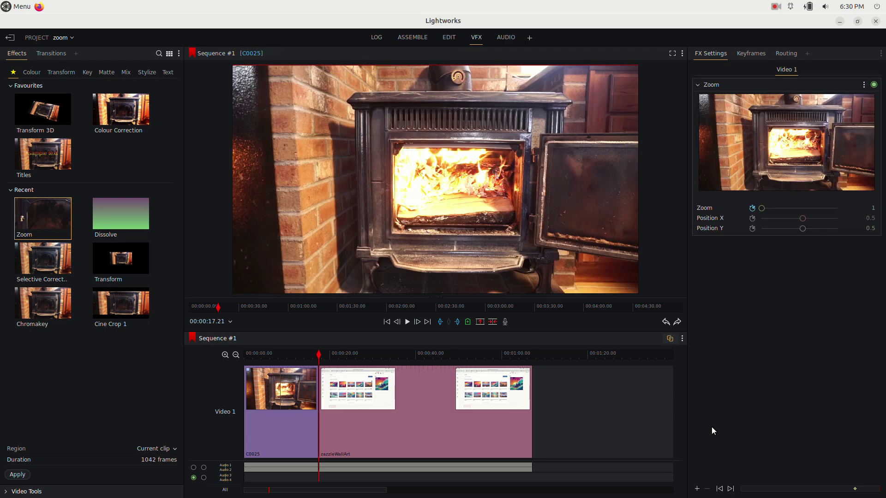
left_click_drag(761, 208, 879, 202)
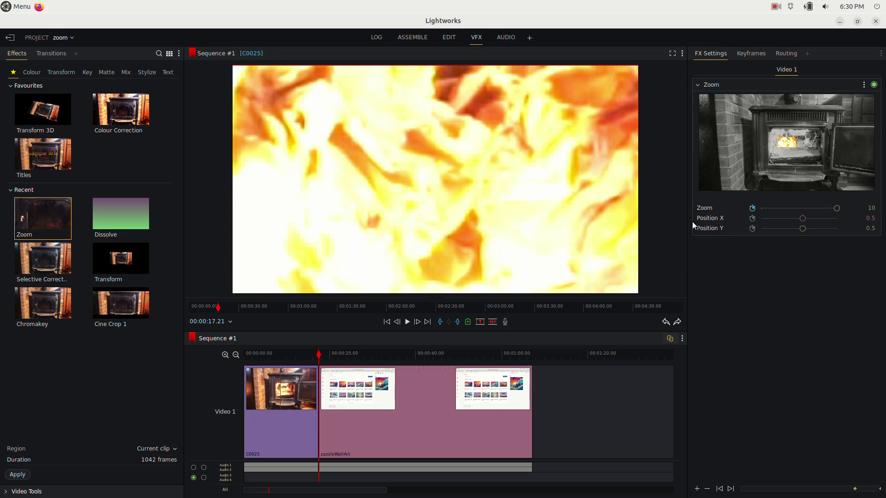
left_click(295, 362)
key("space")
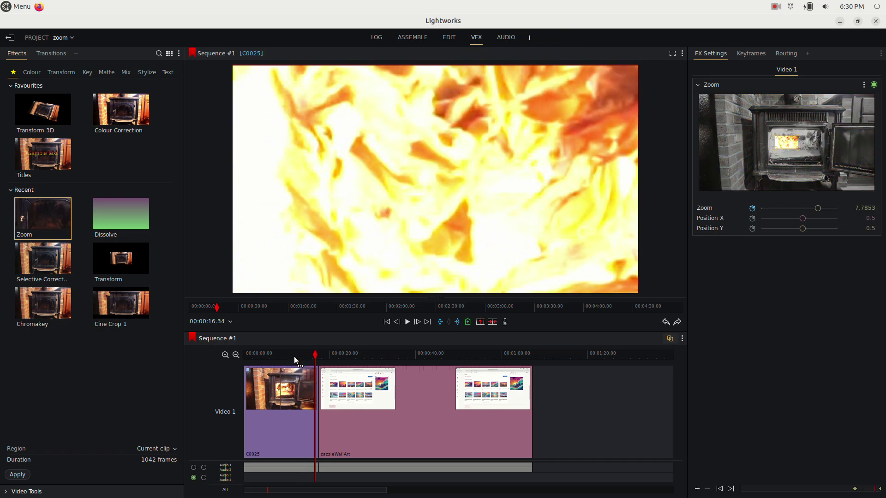
Apply the Zoom effect from Recent to the zazzleWallArt clip.
left_click(344, 357)
left_click(335, 393)
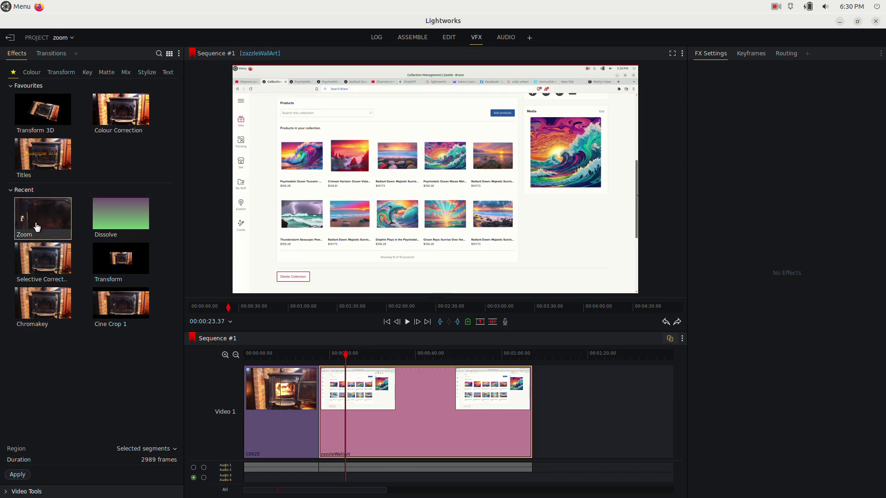
left_click_drag(37, 227, 353, 392)
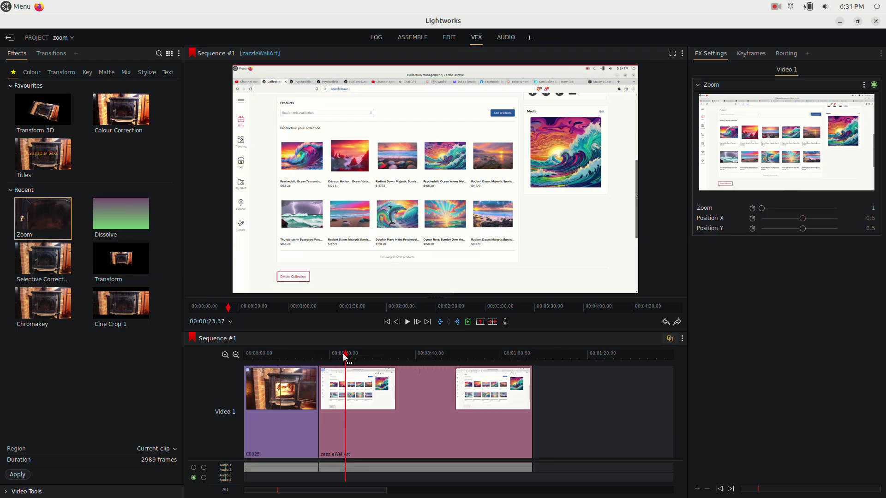
Add a Zoom keyframe on the Zazzle clip and move it to the clip's start.
left_click_drag(343, 354, 330, 353)
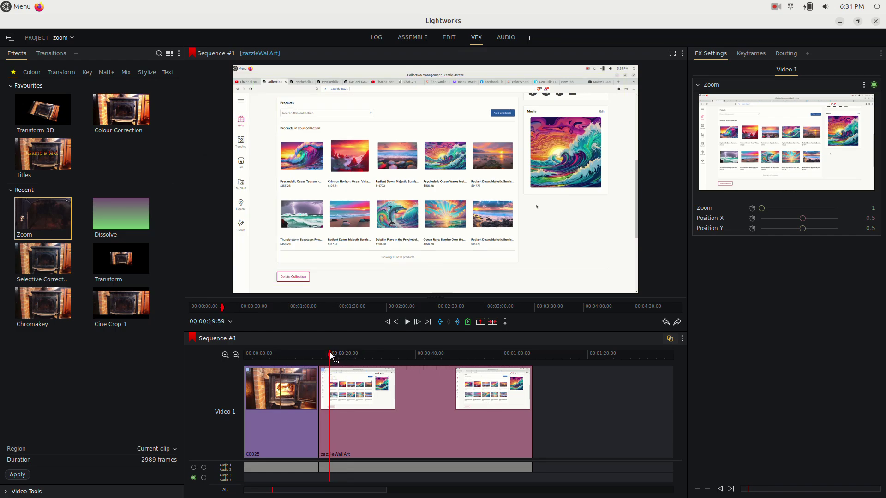
left_click(753, 208)
left_click_drag(748, 492, 741, 493)
left_click(751, 53)
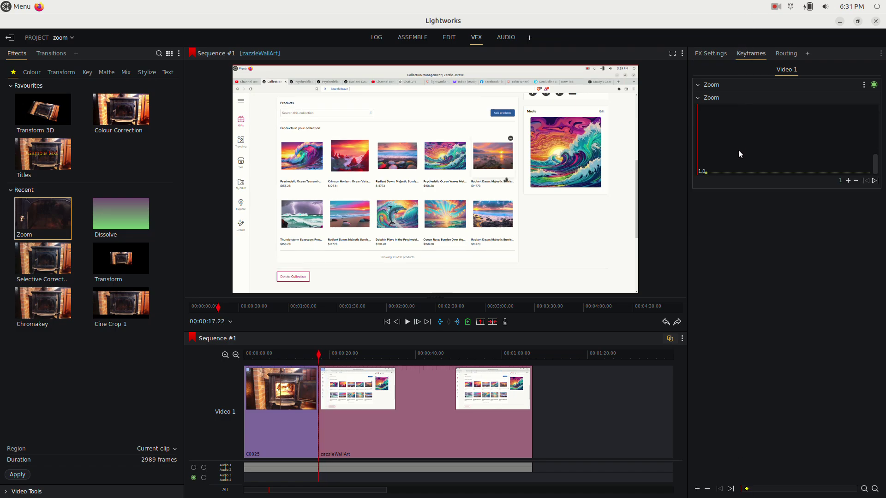
left_click_drag(706, 175, 692, 180)
Add a second Zoom keyframe at 20.22 and raise the first so the clip starts zoomed in.
key("space")
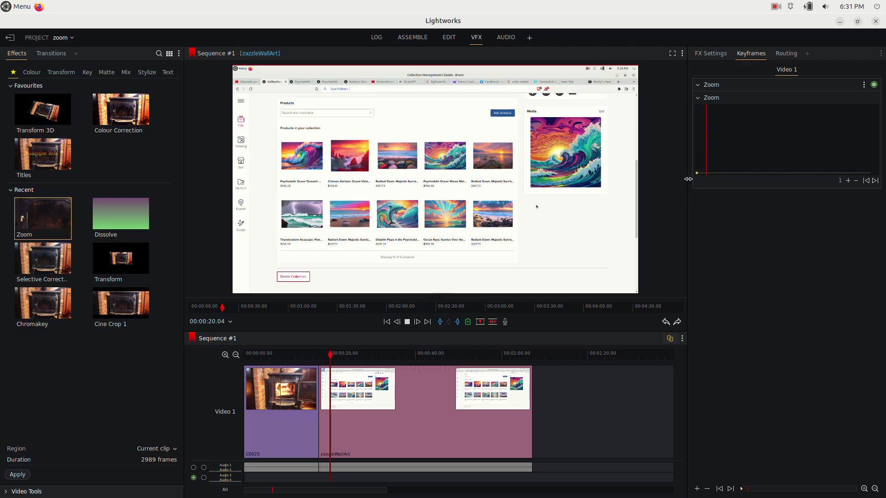
key("space")
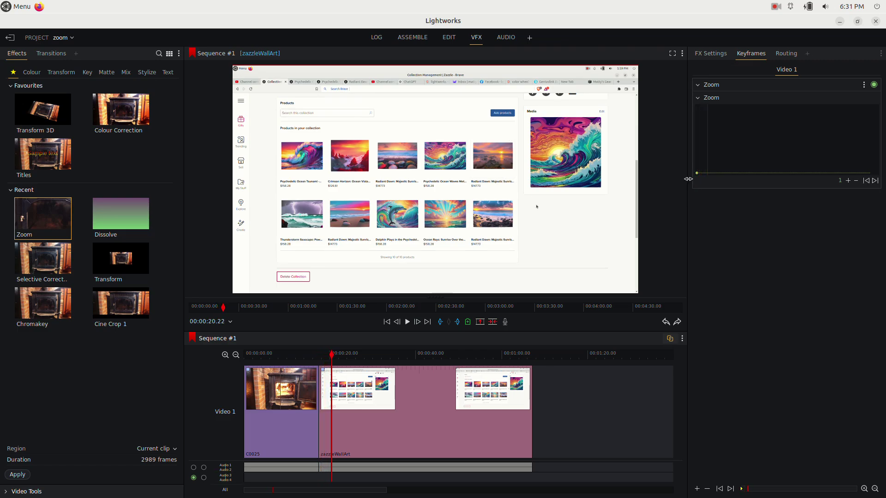
left_click(697, 490)
left_click_drag(695, 173, 691, 139)
left_click_drag(686, 106, 657, 137)
left_click(297, 360)
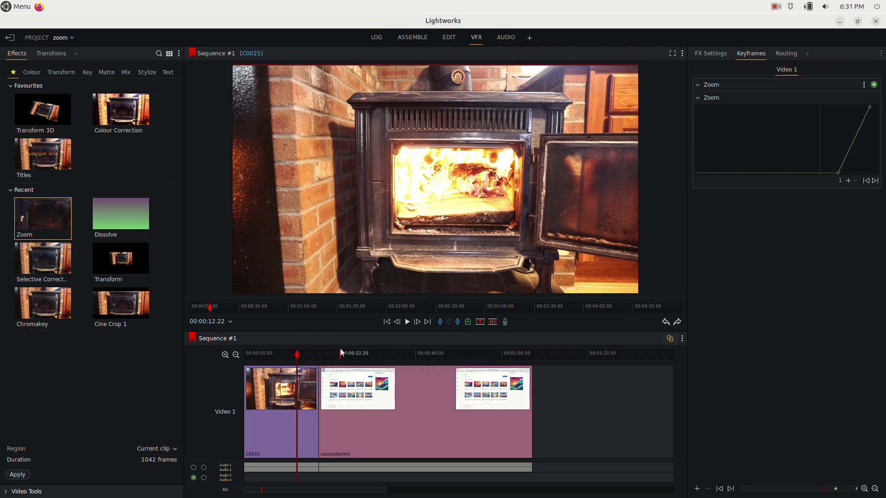
key("space")
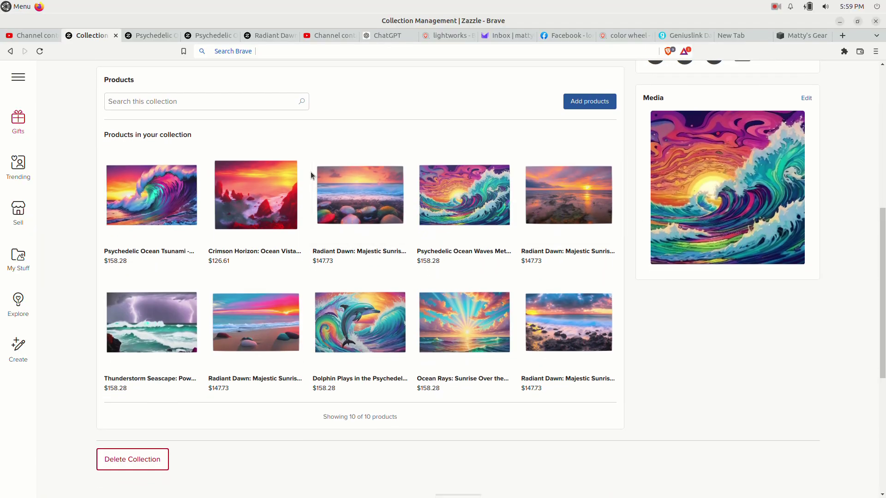
left_click(152, 37)
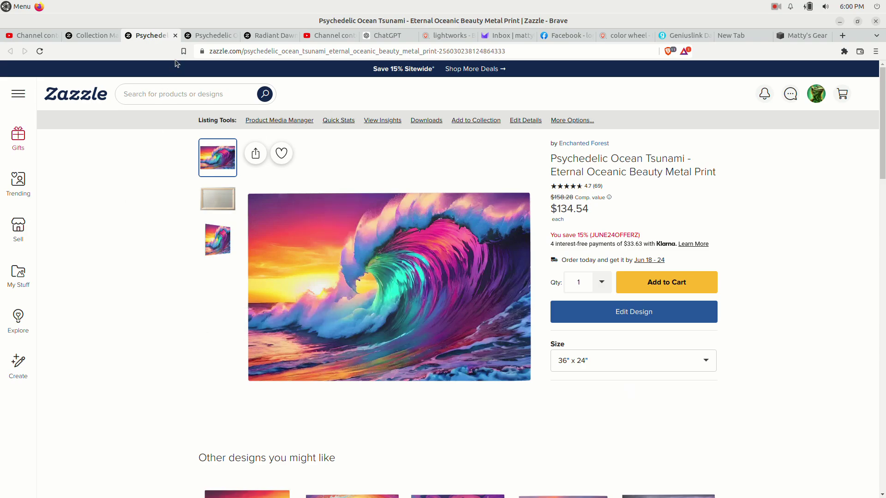
left_click(202, 37)
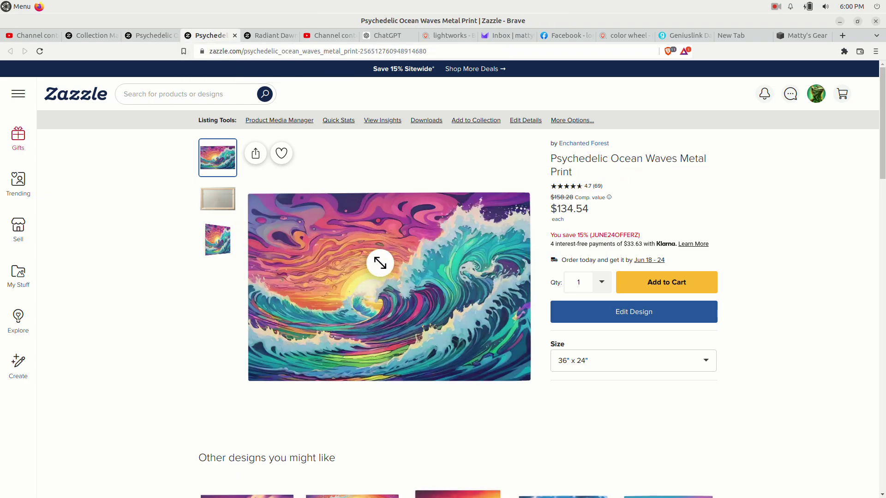
left_click(266, 37)
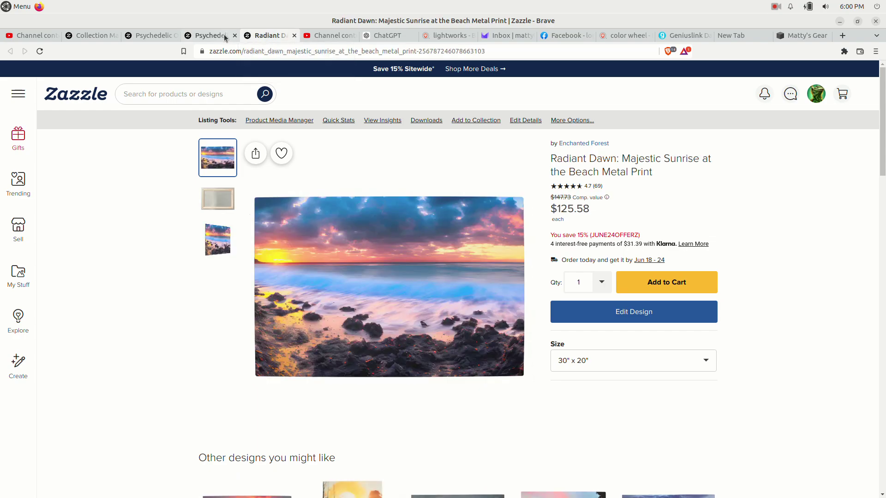
left_click(211, 37)
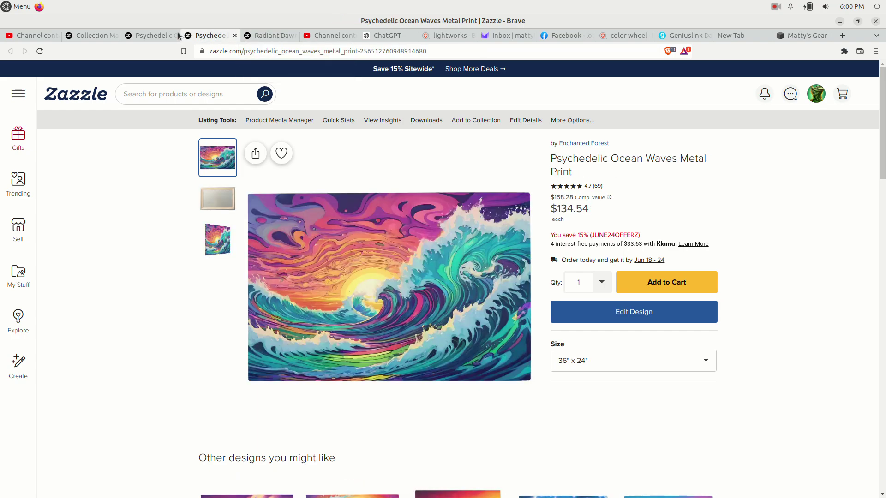
left_click(89, 37)
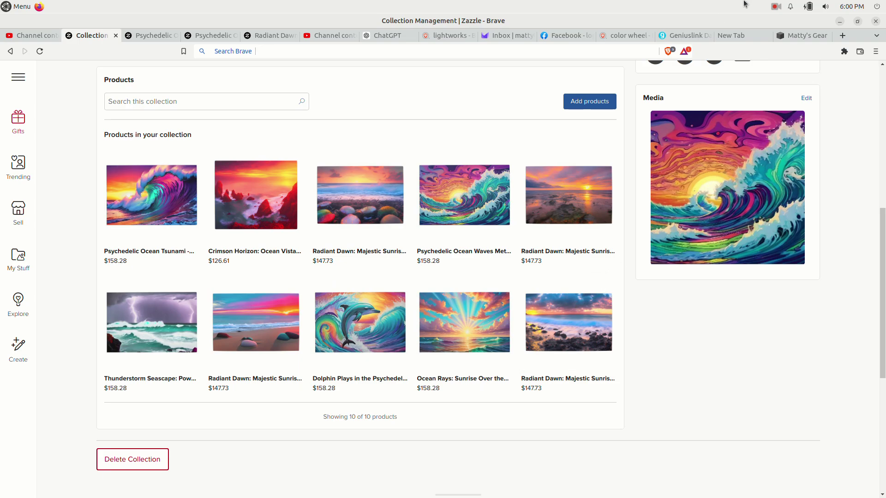
left_click(775, 7)
Go to the start of Sequence #1 and play it to preview the zoom into the fire.
left_click(807, 44)
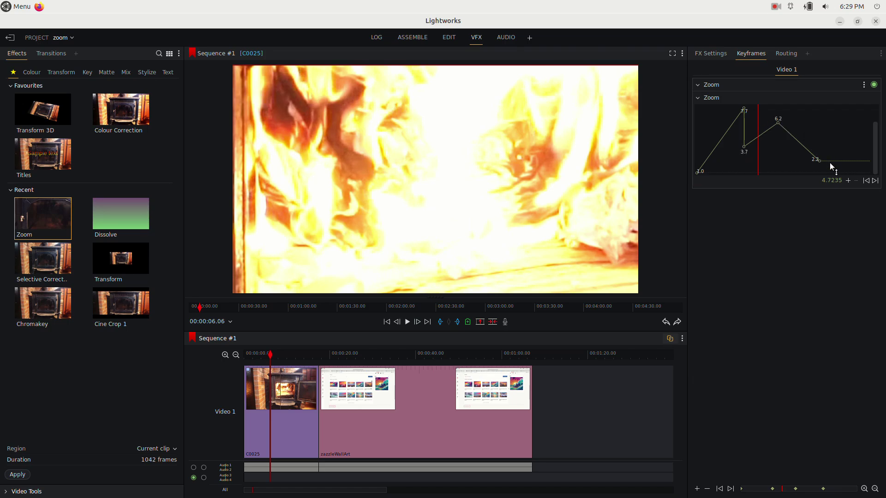
left_click(265, 358)
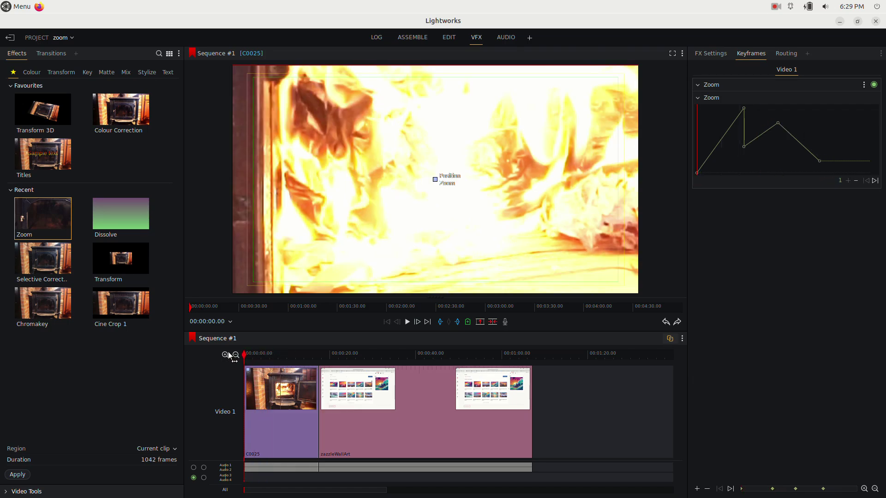
key("Home")
key("space")
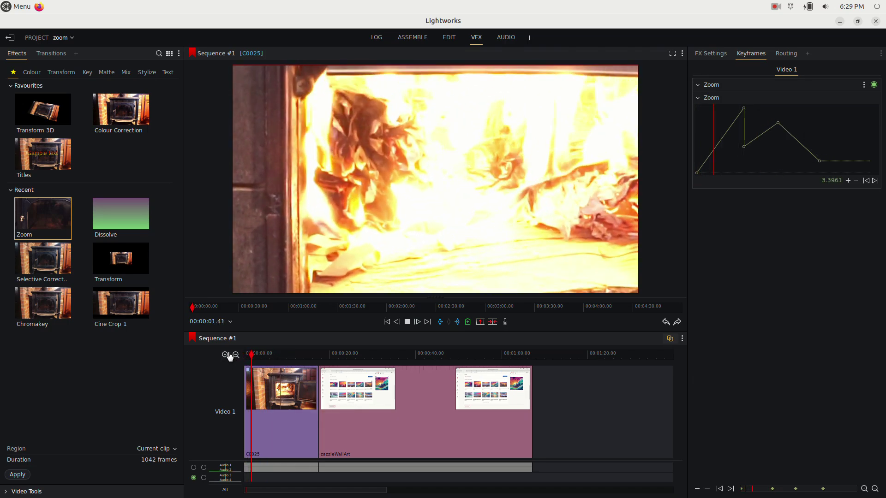